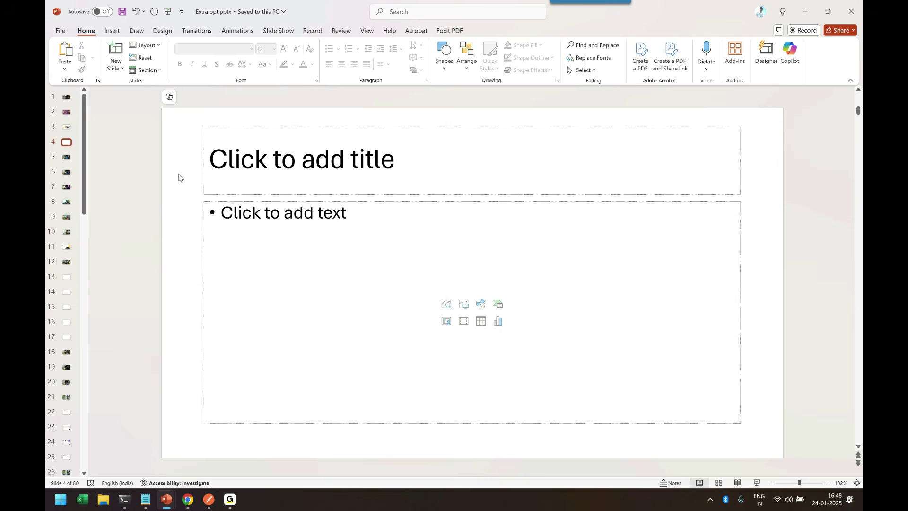
Clear slide 4's placeholders and pick the black pen for inking.
key("ctrl+a")
key("Delete")
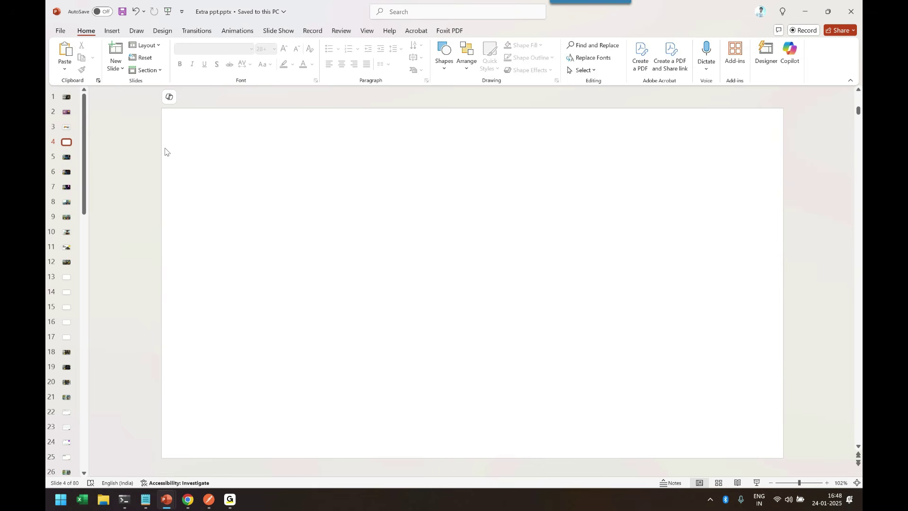
left_click(140, 33)
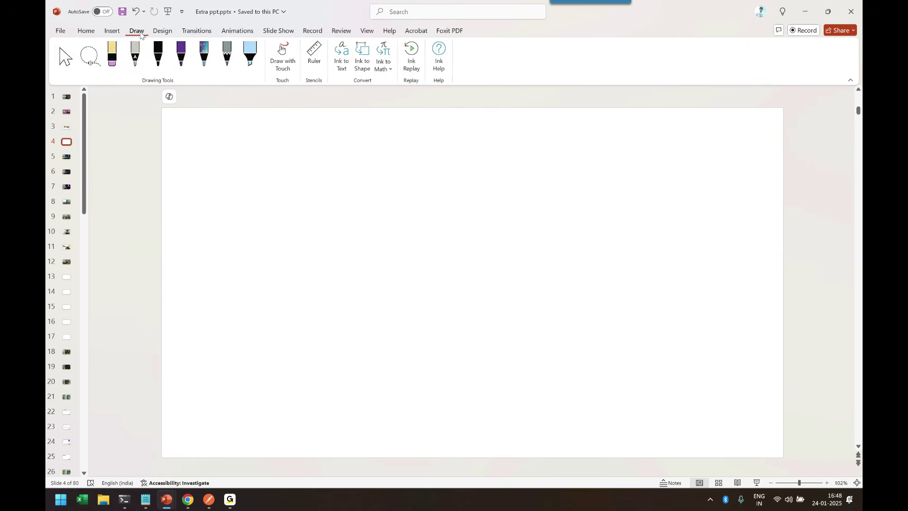
left_click(159, 55)
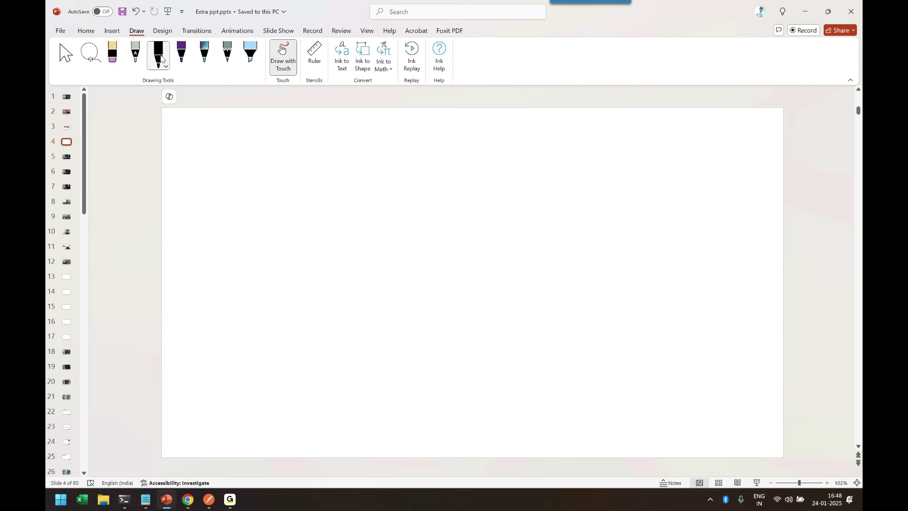
Ink a box table with three row dividers and one vertical column divider.
mouse_move(276, 180)
left_mouse_down()
mouse_move(262, 263)
mouse_move(424, 258)
left_mouse_up()
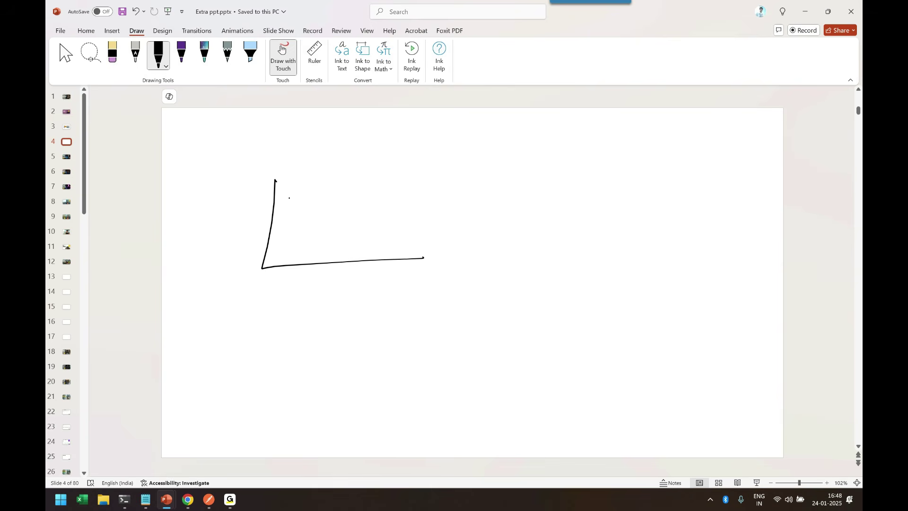
mouse_move(275, 180)
left_mouse_down()
mouse_move(462, 171)
mouse_move(405, 260)
left_mouse_up()
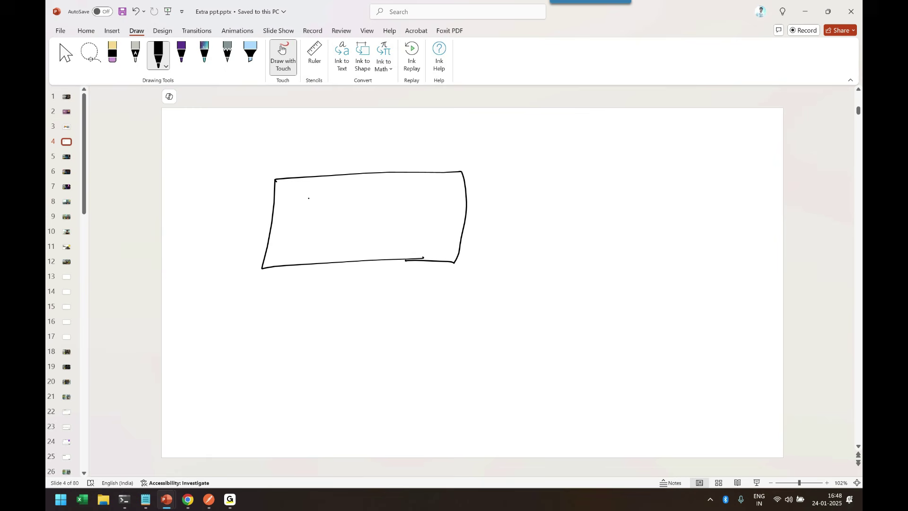
left_click_drag(275, 201, 445, 190)
left_click_drag(276, 221, 476, 214)
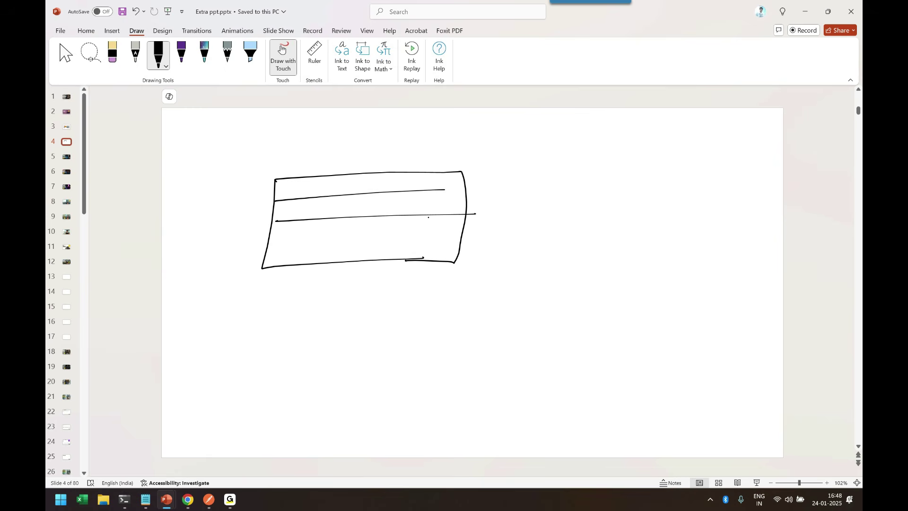
left_click_drag(268, 242, 453, 236)
left_click_drag(361, 174, 357, 258)
Write the column headings 'inp' and 'output' and lengthen the second row divider.
left_click(301, 156)
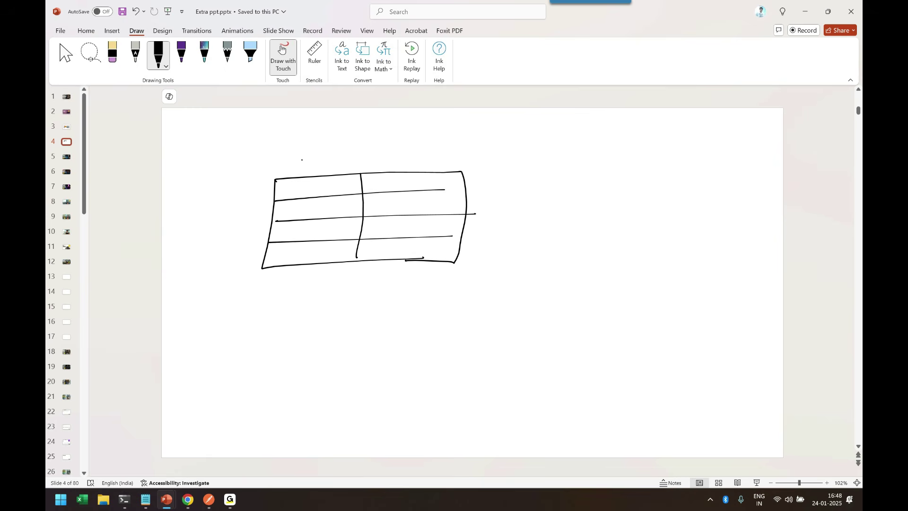
left_click(306, 161)
left_click_drag(301, 161, 316, 169)
left_click_drag(320, 161, 321, 168)
left_click_drag(385, 157, 405, 165)
left_click_drag(401, 156, 412, 170)
left_click_drag(412, 156, 422, 165)
mouse_move(429, 149)
left_mouse_down()
mouse_move(429, 166)
mouse_move(434, 154)
left_mouse_up()
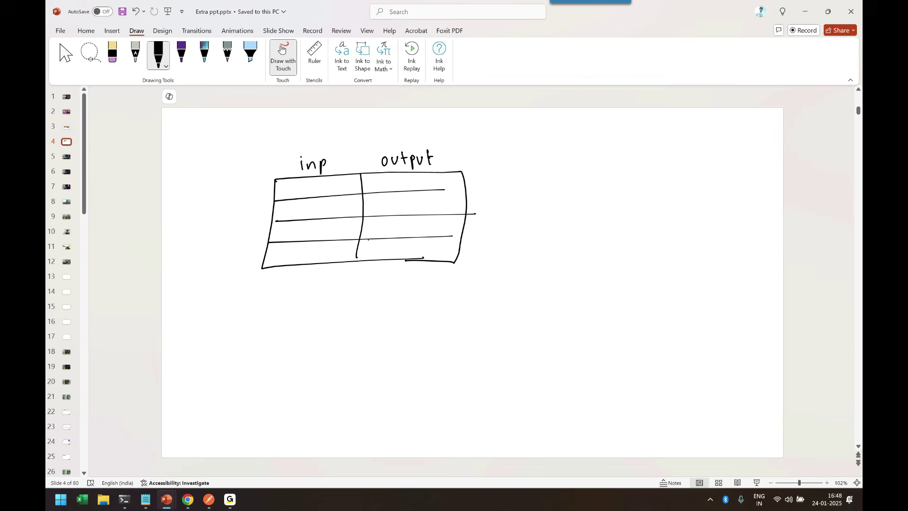
left_click_drag(444, 190, 467, 190)
left_click(445, 204)
Write OR and IN in the input cells, each with a recipient name beside it.
left_click_drag(308, 184, 306, 185)
mouse_move(315, 183)
left_mouse_down()
mouse_move(316, 194)
mouse_move(325, 192)
left_mouse_up()
left_click_drag(382, 184, 415, 187)
left_click_drag(422, 180, 423, 185)
left_click(424, 181)
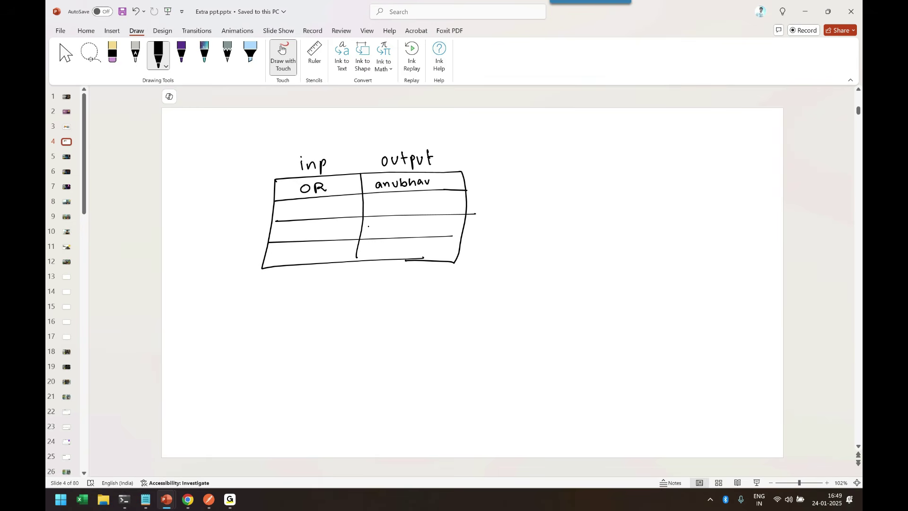
mouse_move(307, 205)
left_mouse_down()
mouse_move(308, 215)
mouse_move(322, 205)
left_mouse_up()
left_click(398, 207)
left_click_drag(383, 205, 416, 207)
left_click_drag(418, 196, 431, 207)
left_click_drag(431, 203, 442, 204)
Add arrows to the OR/IN rows, an 'ordorType' label above inp, and an arrow to Email.
mouse_move(255, 191)
left_mouse_down()
mouse_move(269, 190)
mouse_move(264, 213)
left_mouse_up()
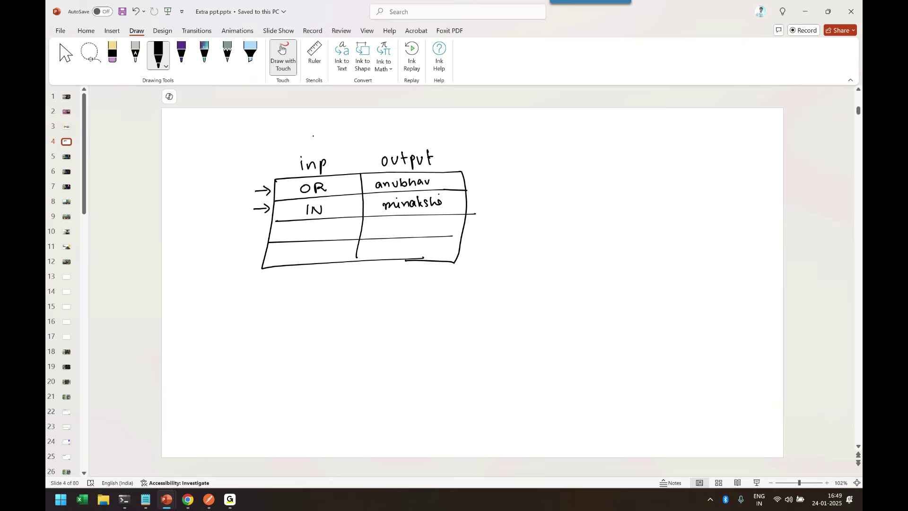
left_click_drag(311, 125, 325, 131)
left_click_drag(334, 126, 348, 129)
left_click_drag(350, 124, 361, 134)
left_click_drag(364, 125, 370, 128)
mouse_move(415, 146)
left_mouse_down()
mouse_move(410, 128)
mouse_move(448, 127)
left_mouse_up()
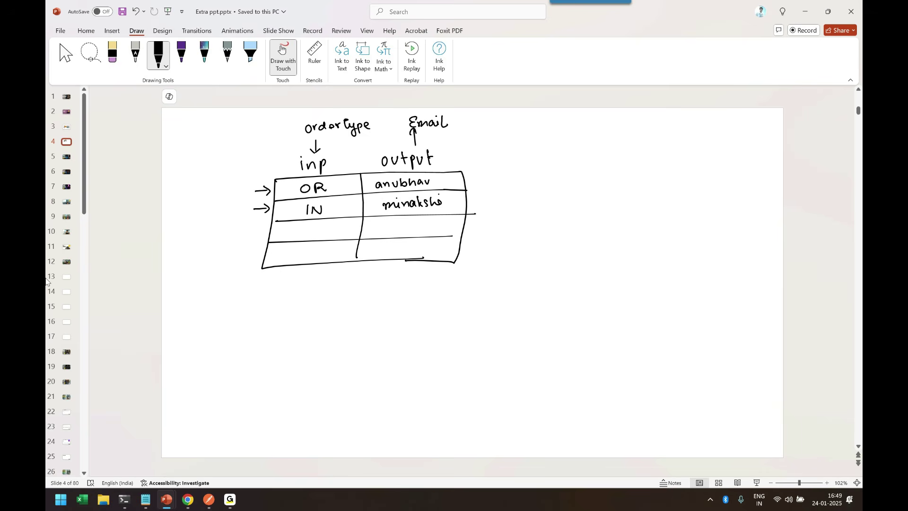
Open the dynamic_agent_determination decision editor from the SalesOrderManagement process in SAP Build.
mouse_move(185, 509)
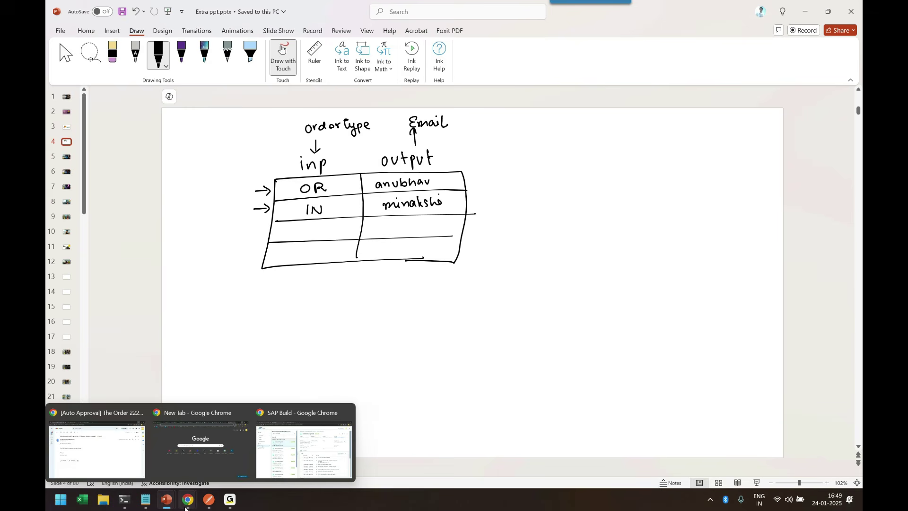
left_click(304, 445)
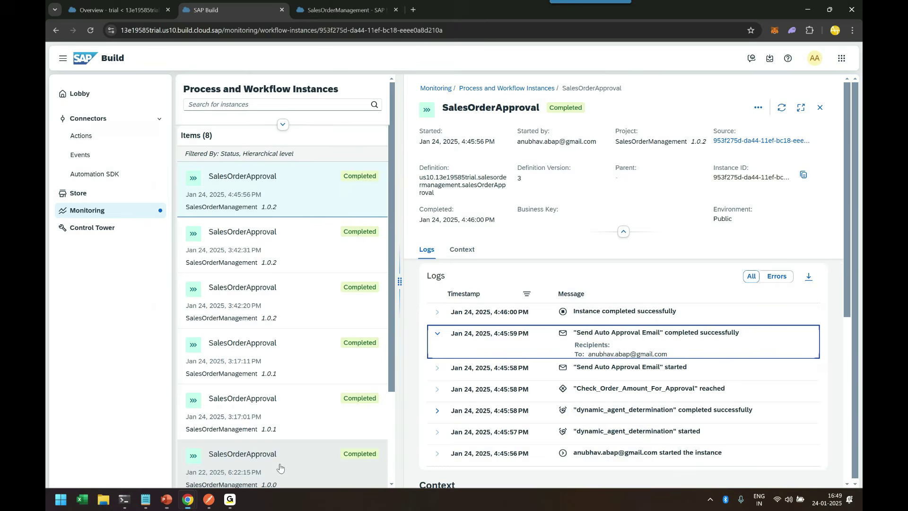
left_click(319, 10)
scroll(511, 270, "up", 3)
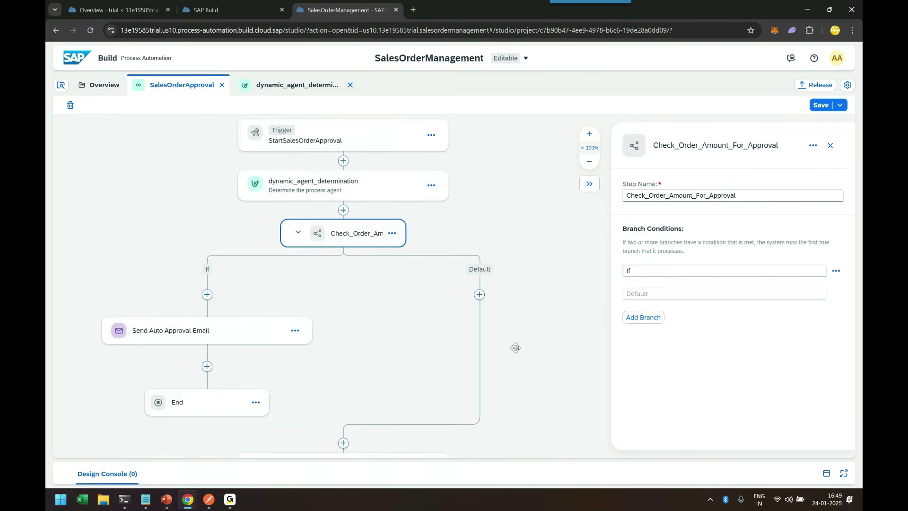
left_click(345, 233)
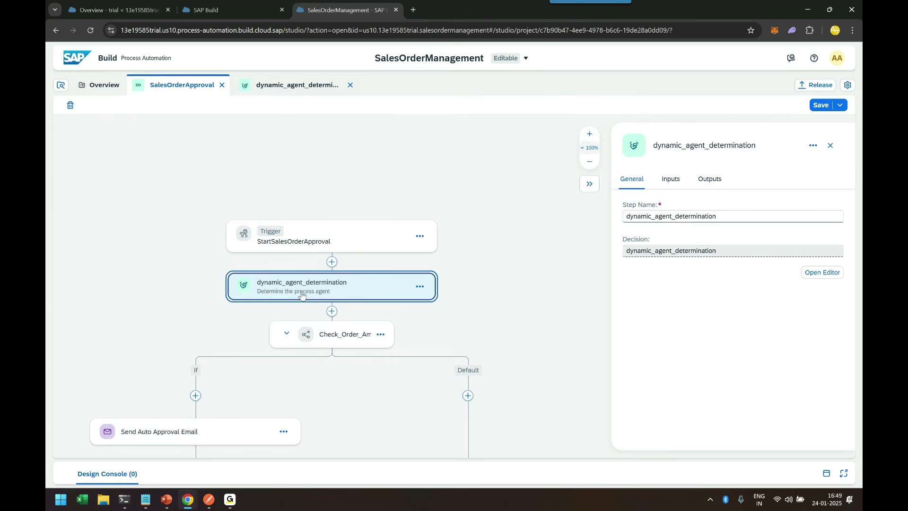
left_click(822, 272)
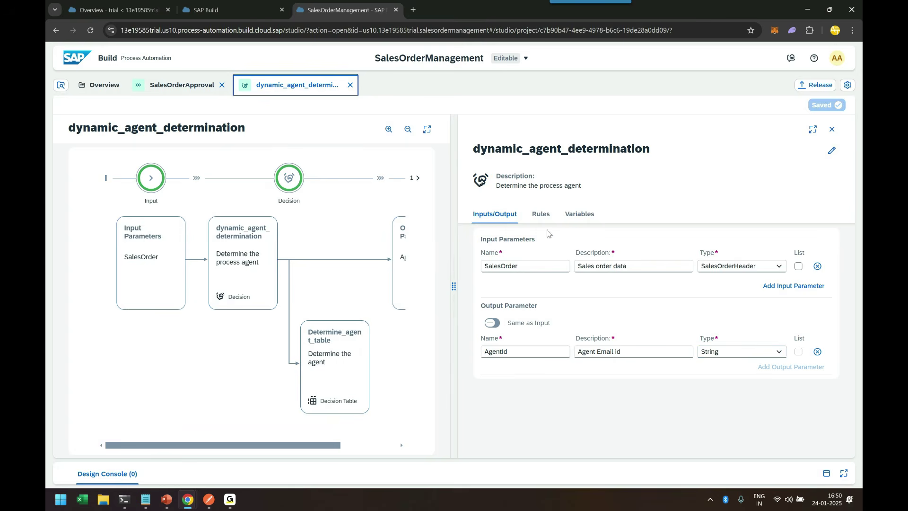
Review Determine_agent_table's routing for order types IN and OR/TA, then bring Postman forward.
left_click(541, 214)
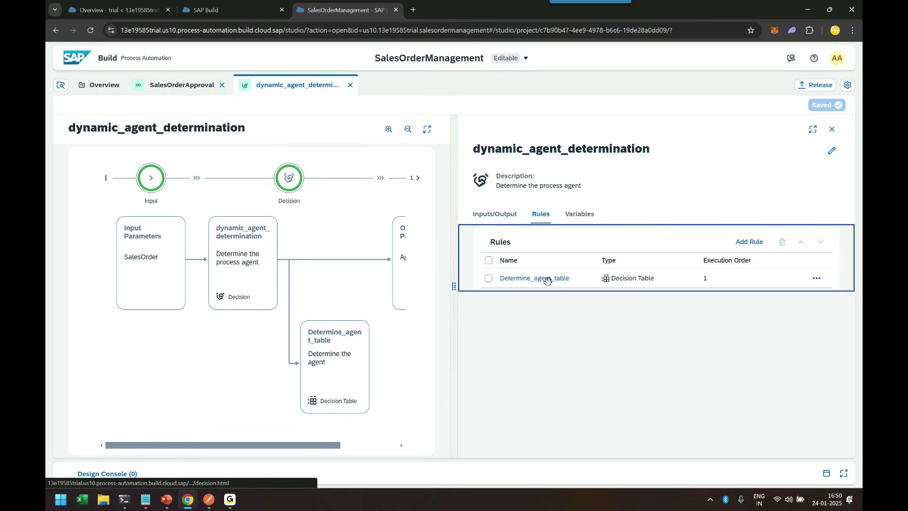
double_click(545, 280)
left_click(545, 280)
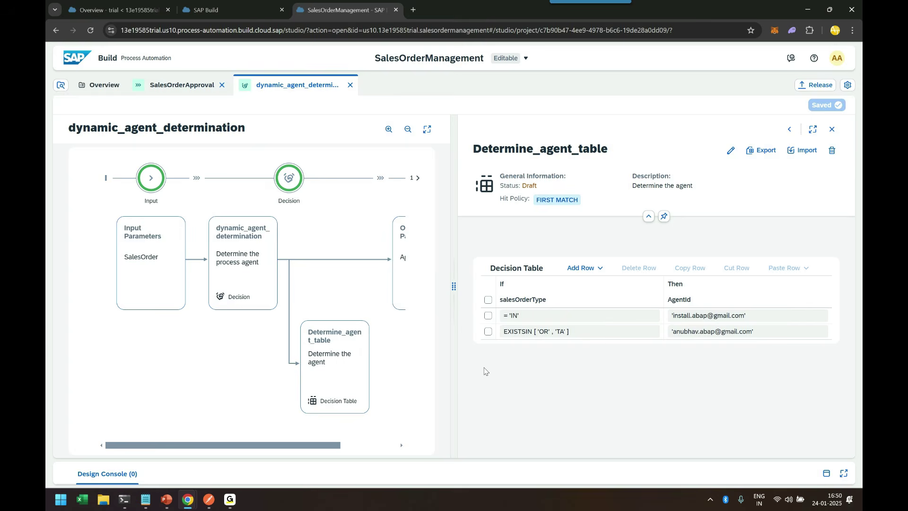
left_click(211, 502)
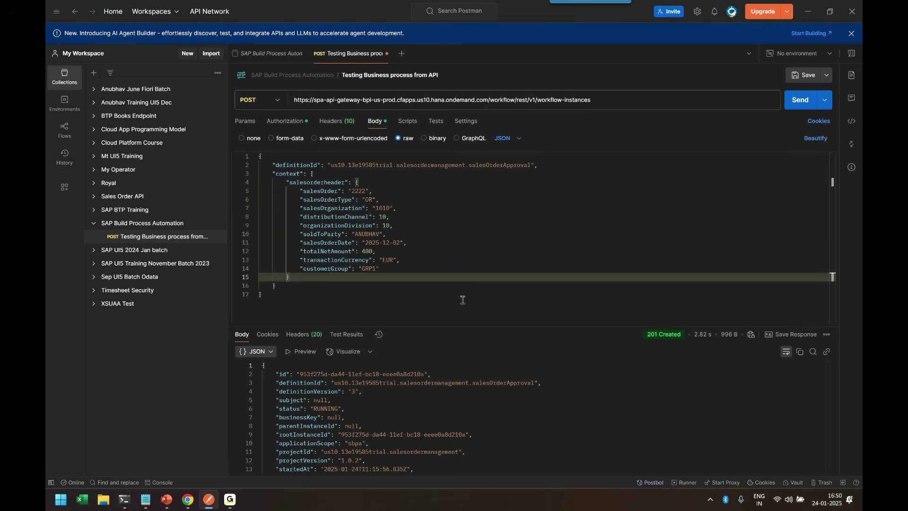
Change the request body's salesOrder to 1212, keeping salesOrderType OR.
double_click(366, 200)
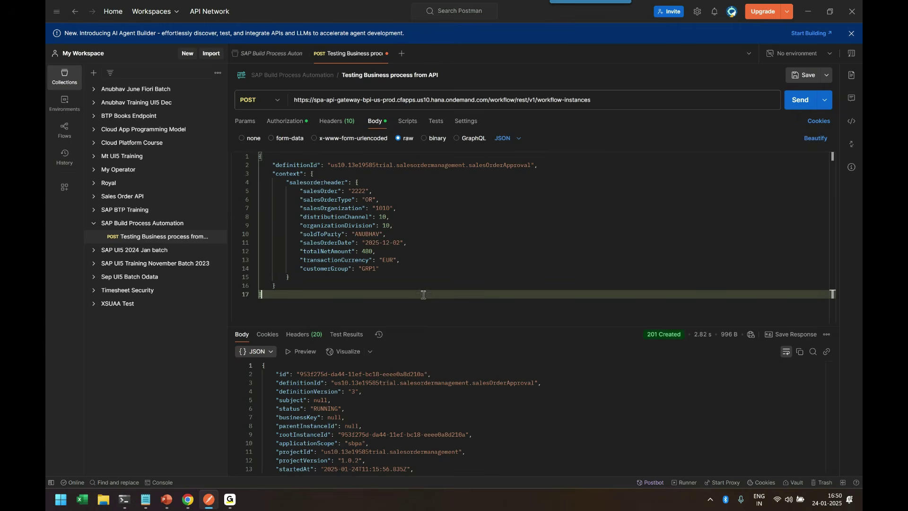
double_click(355, 190)
type("1")
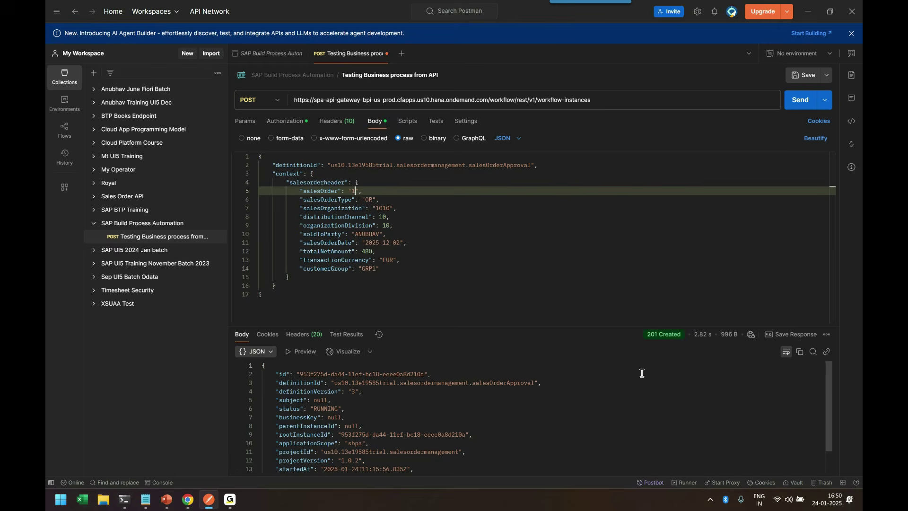
type("212")
left_click(516, 287)
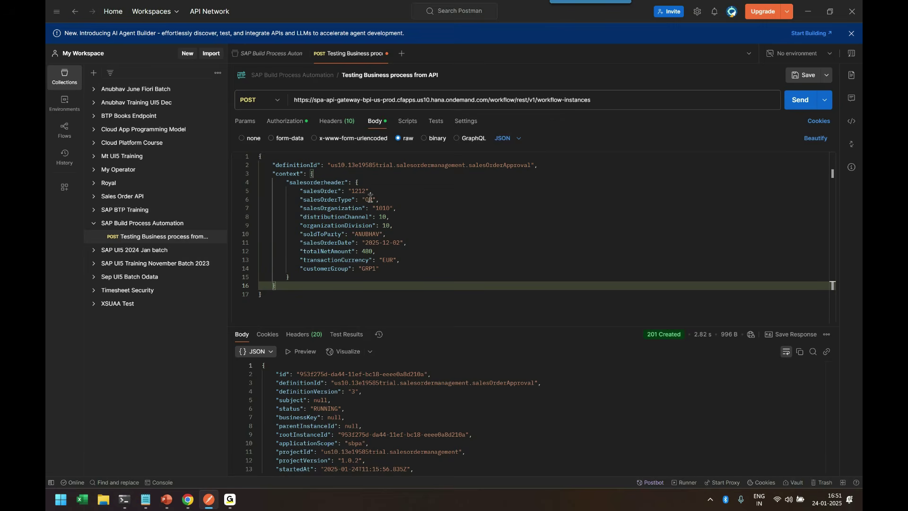
left_click(400, 200)
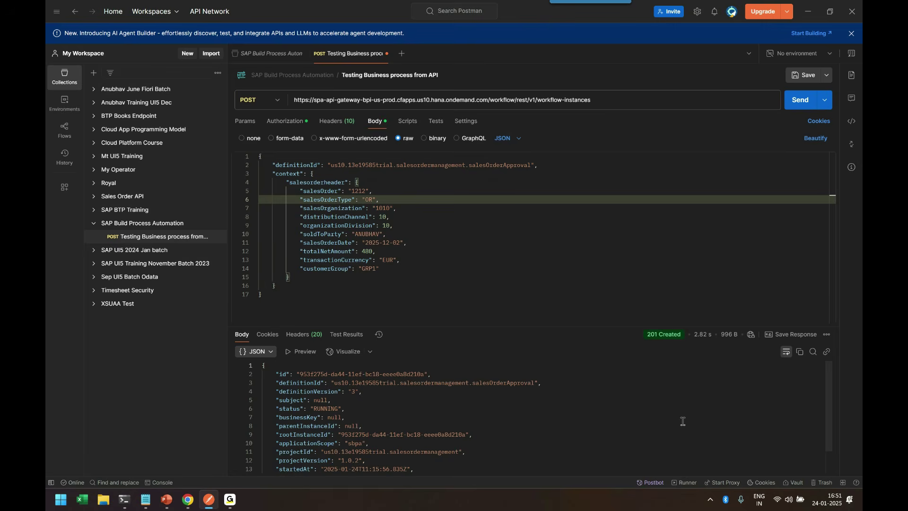
Send the workflow request, getting 201 Created, and highlight the 1212 value.
left_click(796, 102)
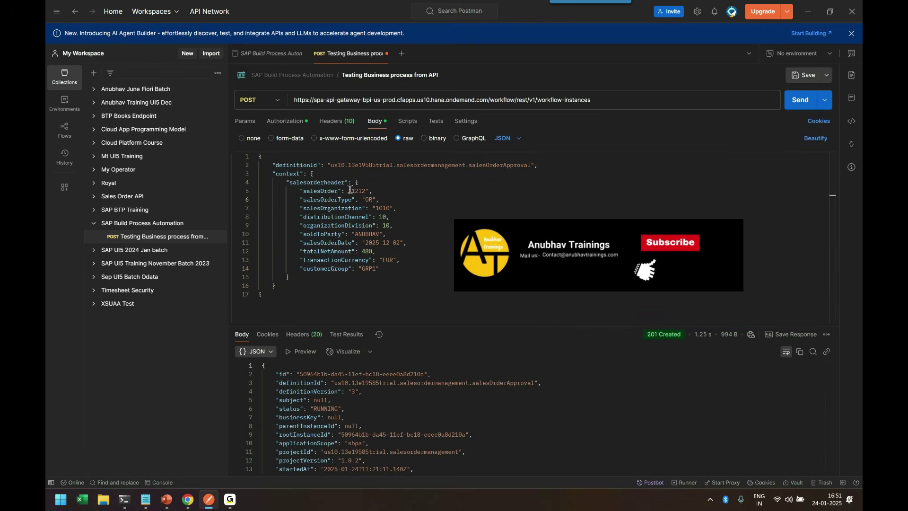
left_click_drag(349, 191, 369, 191)
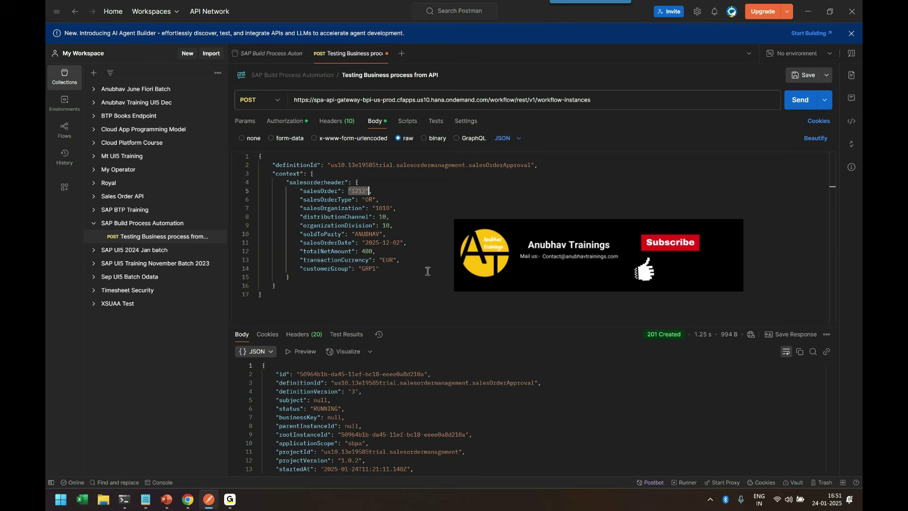
left_click(426, 260)
double_click(358, 191)
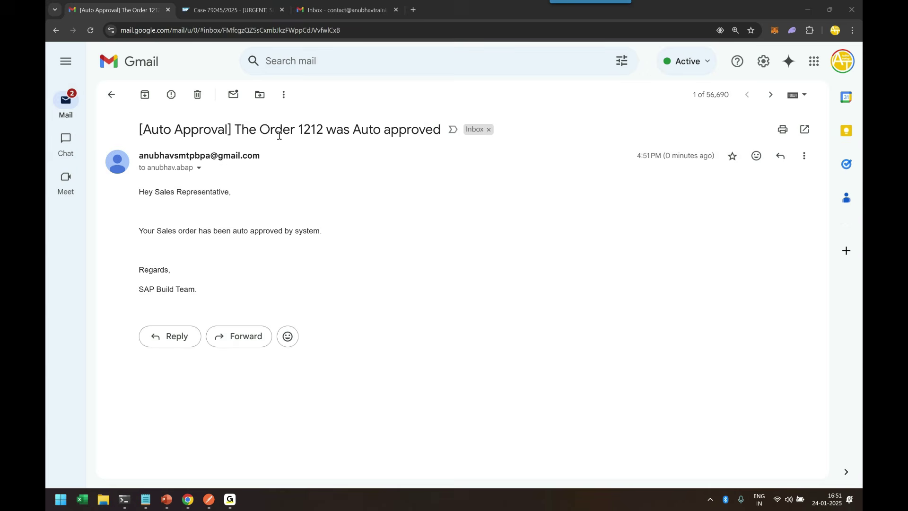
Highlight the Auto Approval email's subject and its order number 1212 in Gmail.
left_click(236, 128)
left_click_drag(235, 128, 442, 130)
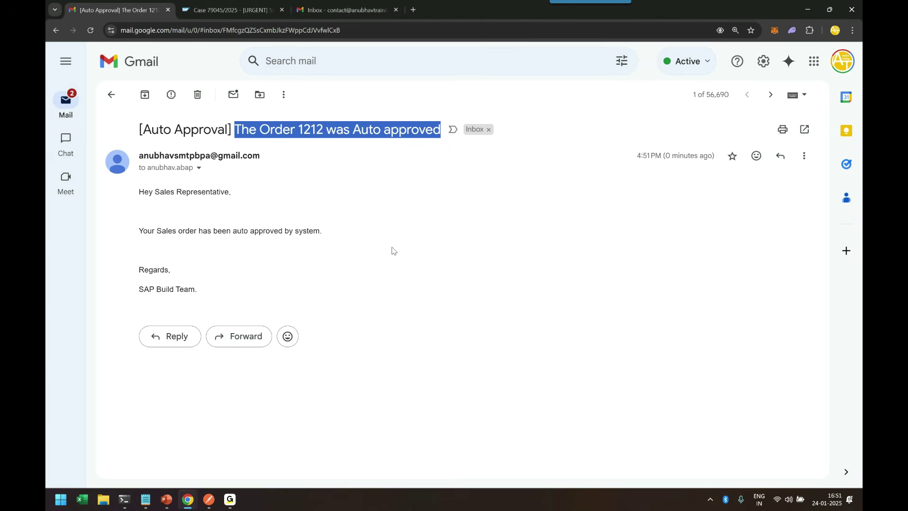
left_click(255, 213)
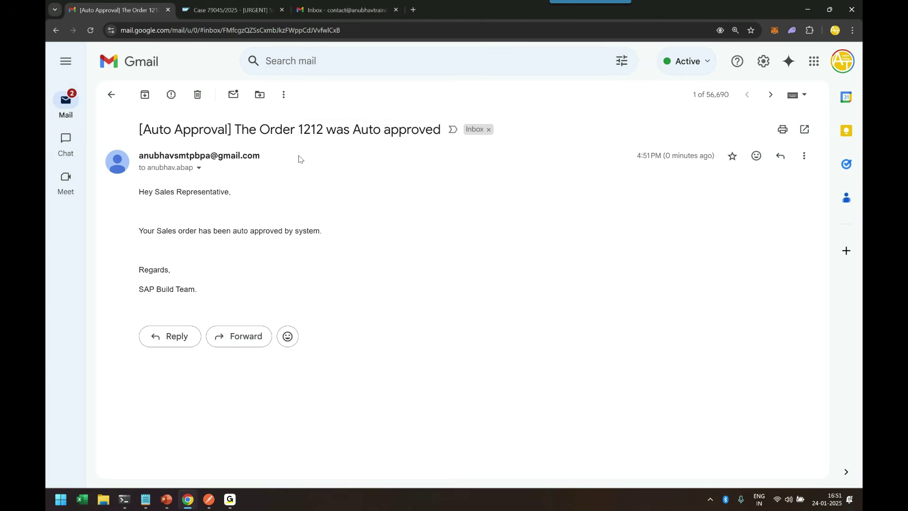
double_click(312, 126)
left_click(312, 205)
View the message's recipient details, close them, and return to Postman.
left_click(199, 169)
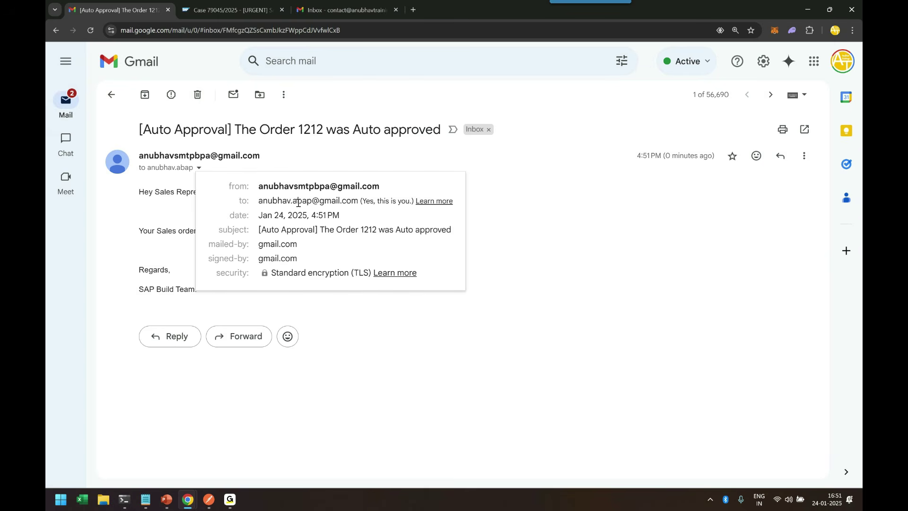
mouse_move(317, 205)
left_click(585, 209)
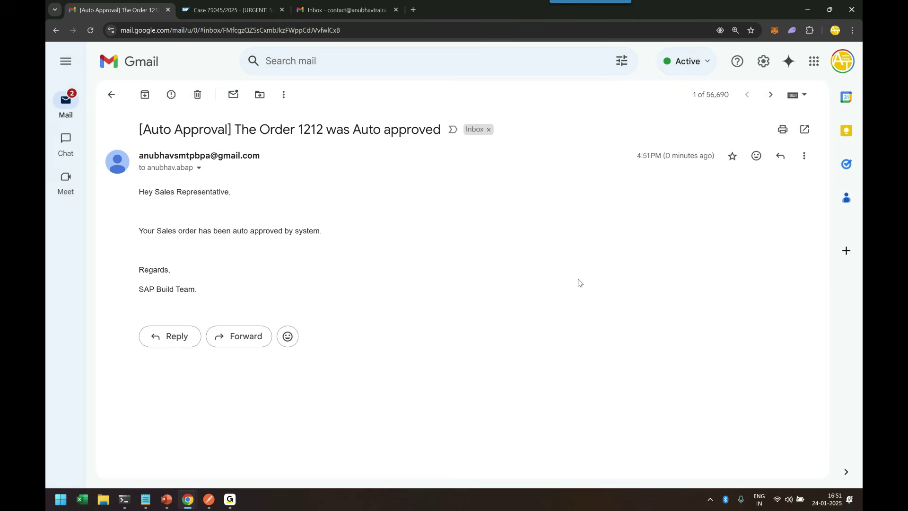
mouse_move(209, 499)
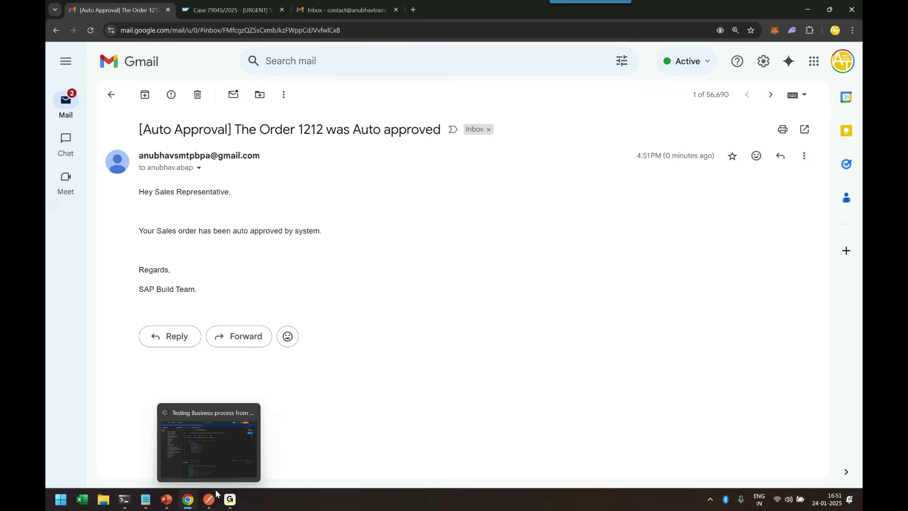
left_click(229, 460)
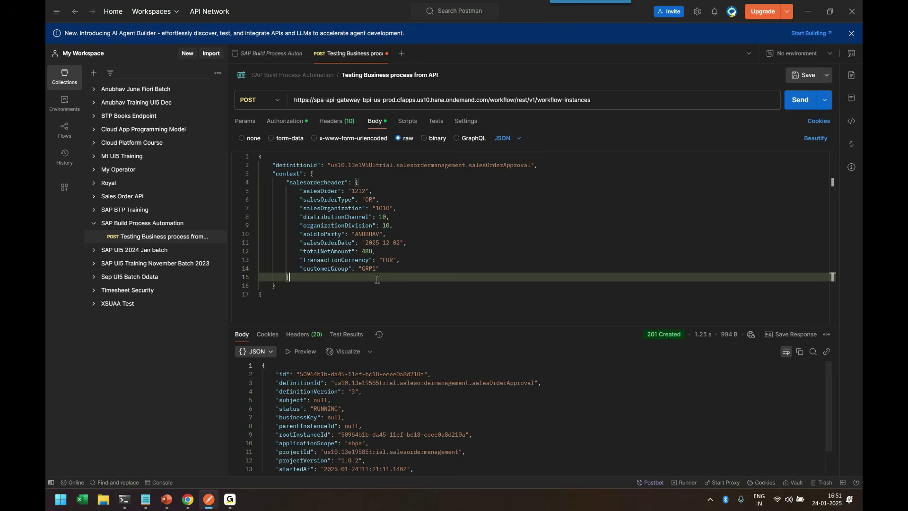
Change salesOrderType from OR to IN and resend the order 1212 request.
left_click_drag(366, 200, 372, 200)
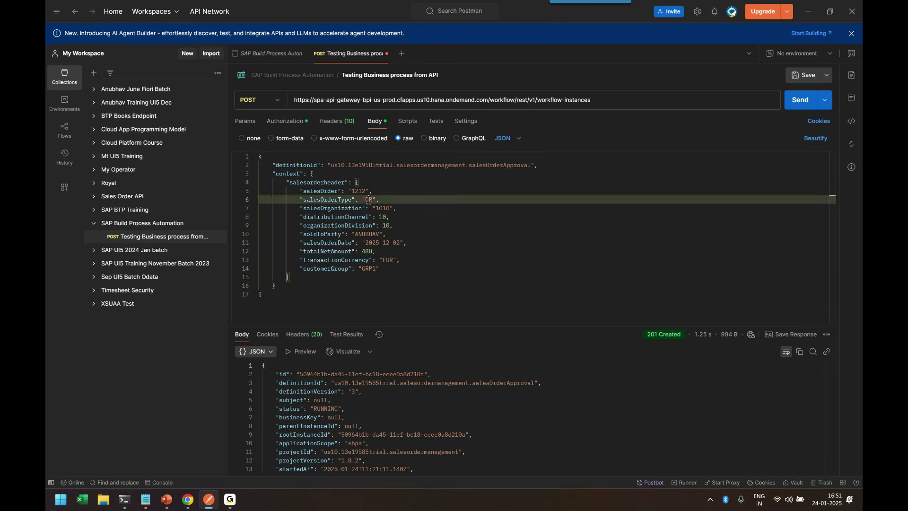
type("IN")
left_click(591, 294)
left_click(800, 100)
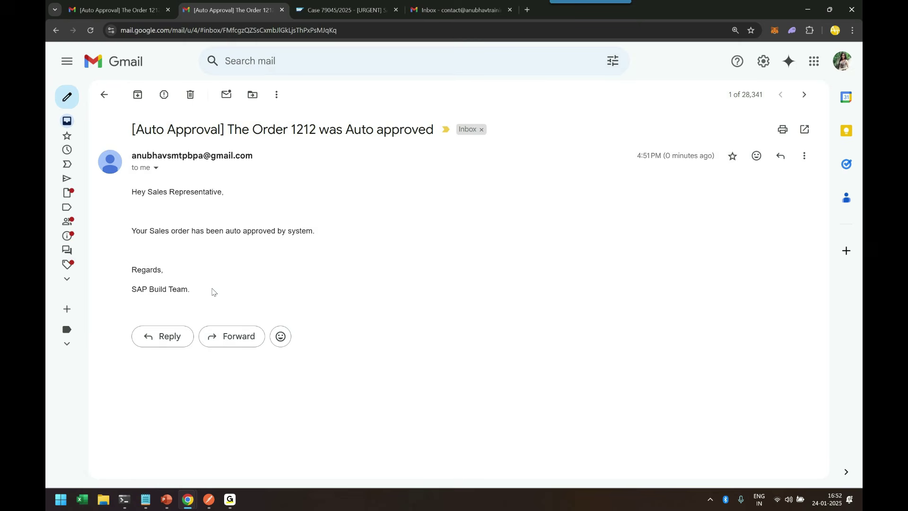
Highlight the greeting, order number 1212 and auto-approval sentence in the second inbox's email.
left_click_drag(132, 191, 232, 192)
left_click(232, 192)
double_click(294, 128)
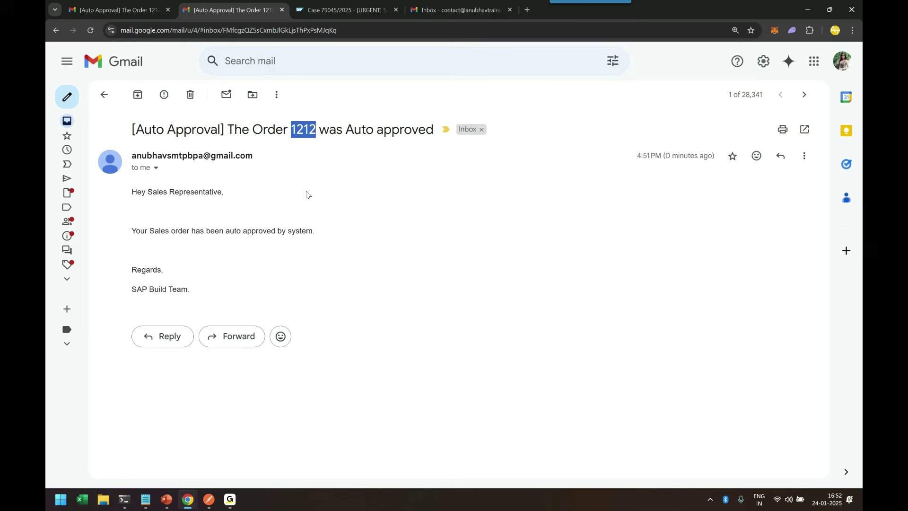
left_click(308, 219)
left_click_drag(144, 231, 300, 231)
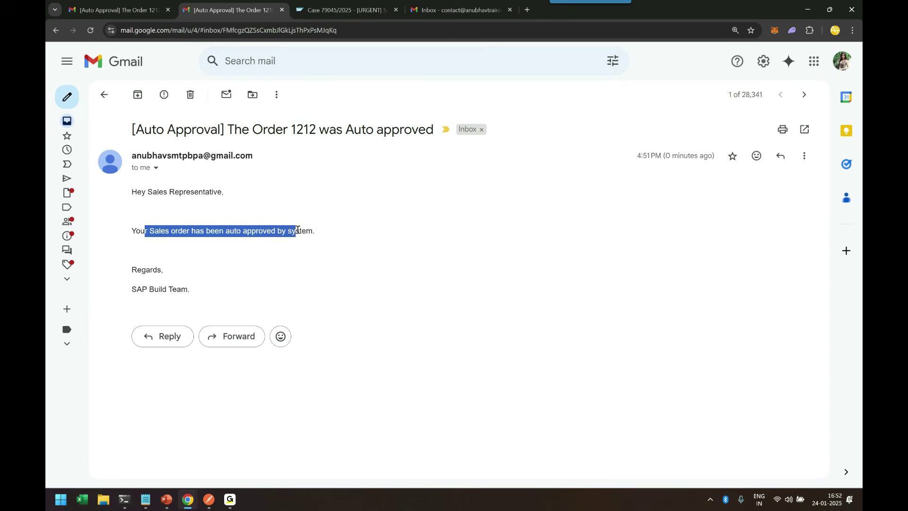
left_click(298, 282)
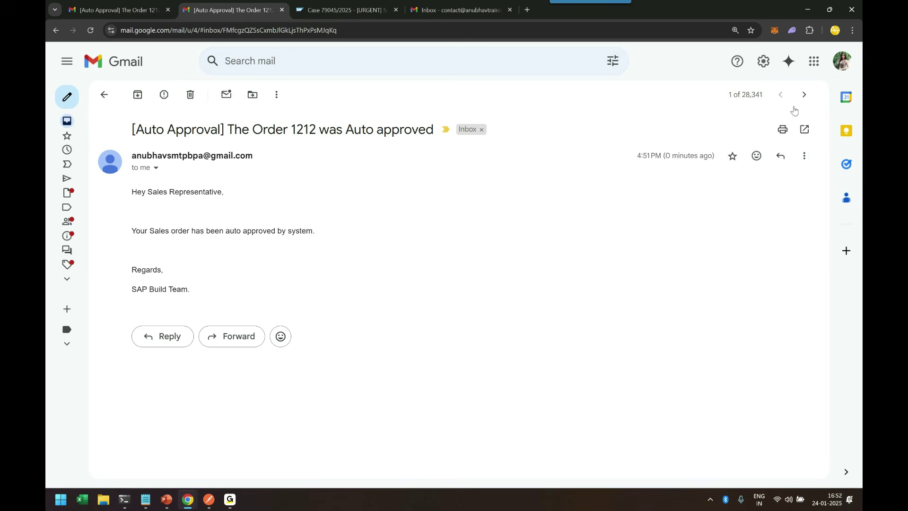
Minimize Chrome, then reopen the SalesOrderManagement window showing Determine_agent_table.
left_click(809, 11)
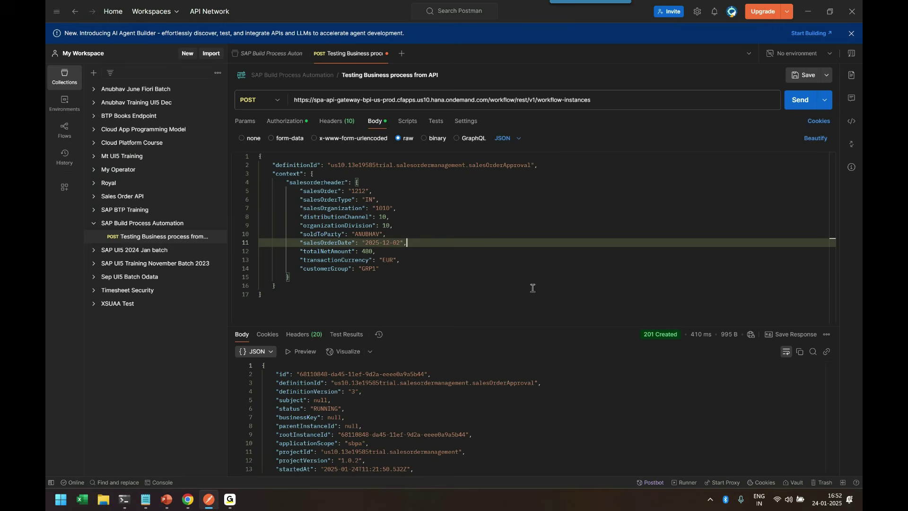
mouse_move(187, 499)
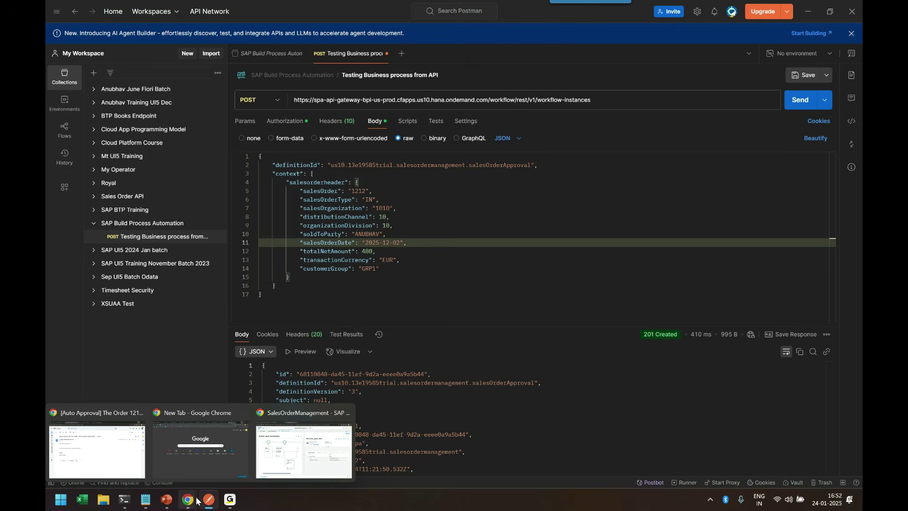
left_click(308, 465)
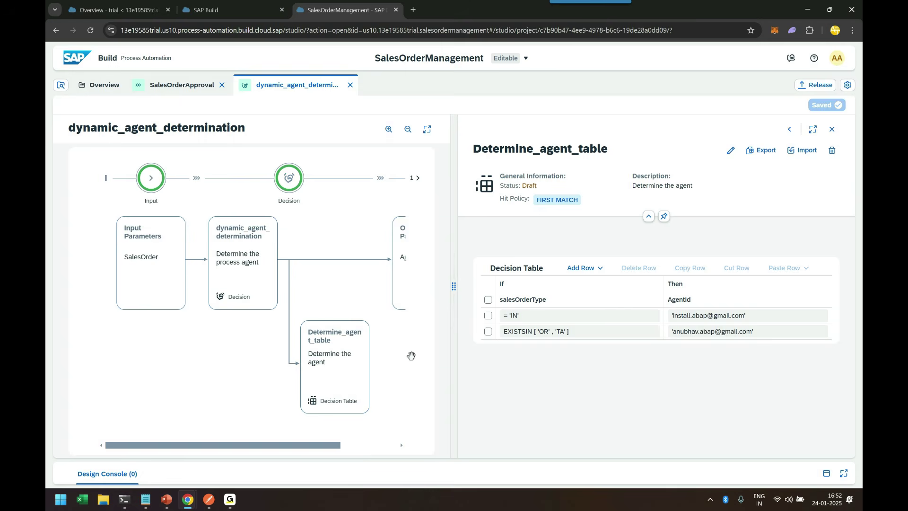